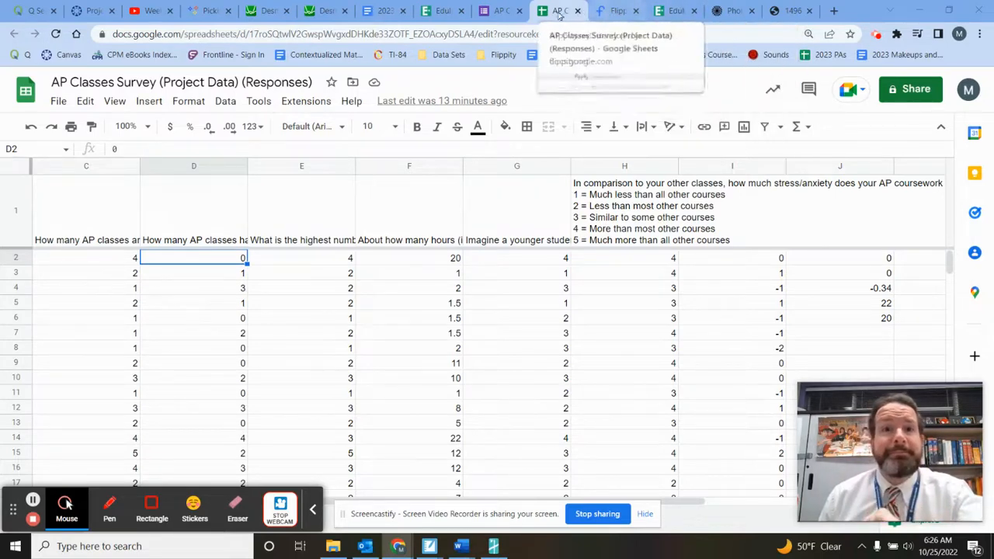
{"action": "left_click", "coordinate": [327, 10]}
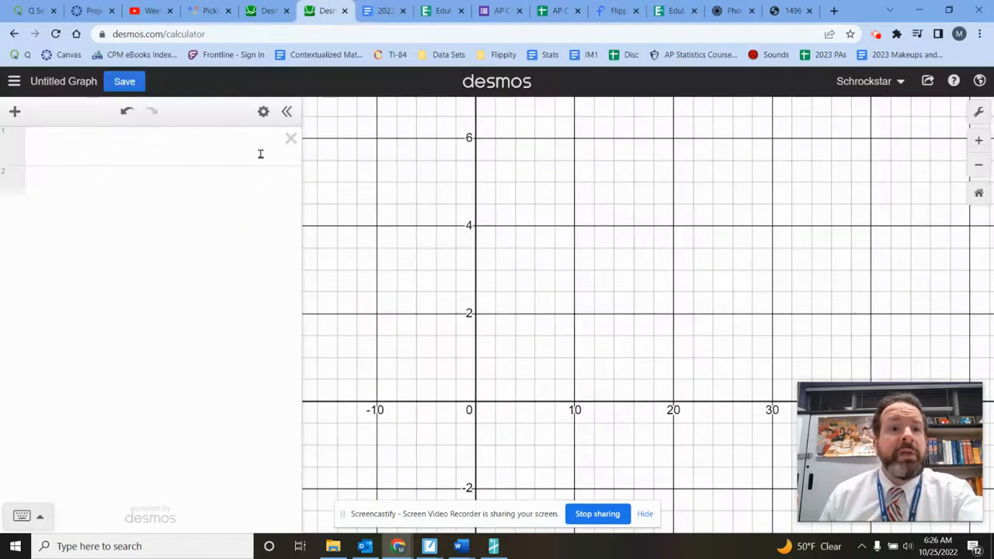
{"action": "left_click", "coordinate": [14, 111]}
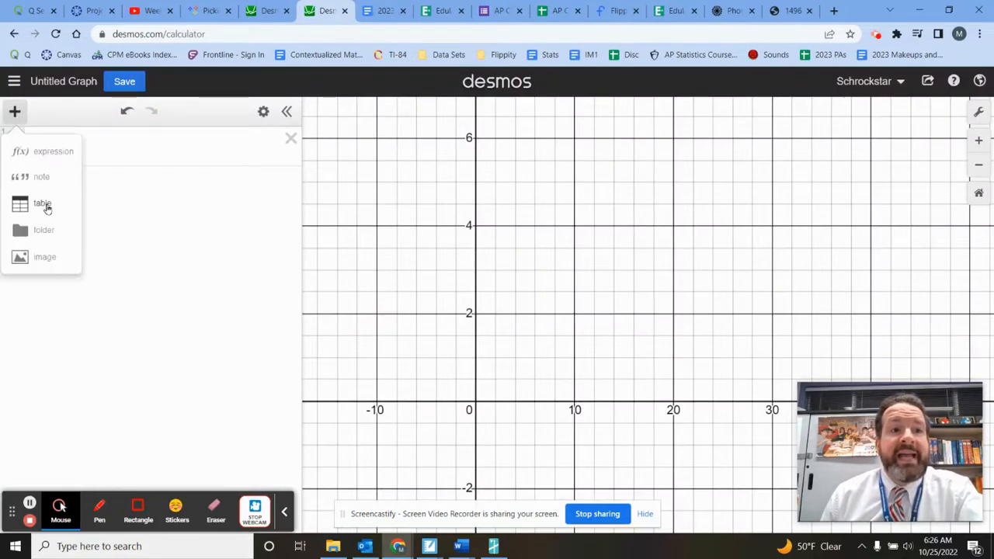
{"action": "left_click", "coordinate": [42, 202]}
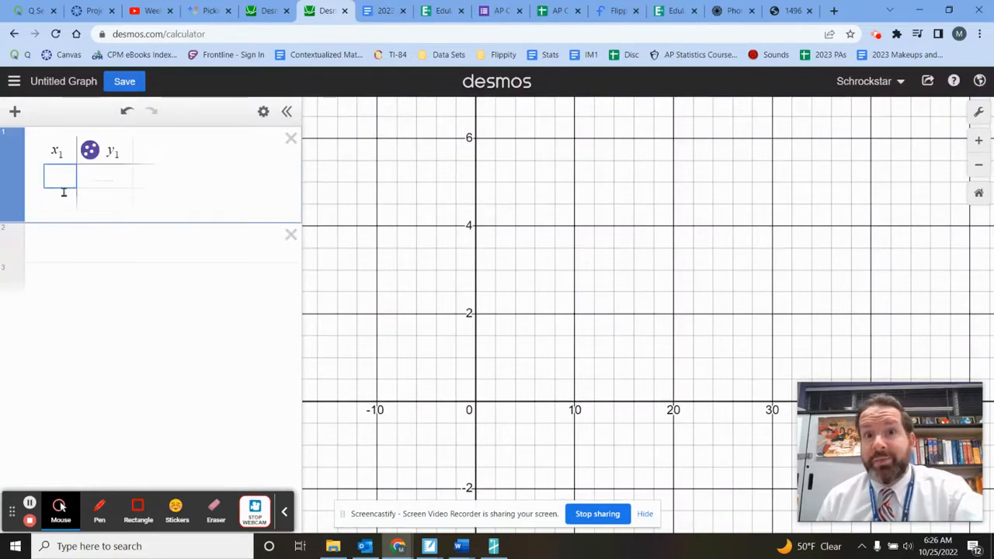
{"action": "left_click", "coordinate": [294, 138]}
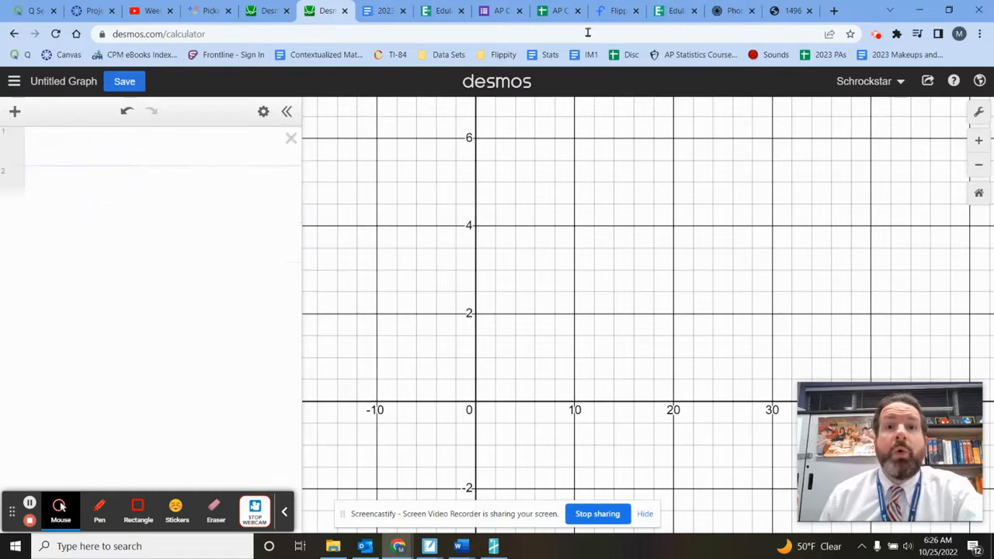
Switch to the AP Classes Survey responses in Google Sheets and copy the current and prior AP class counts in C2:D51.
{"action": "left_click", "coordinate": [557, 13]}
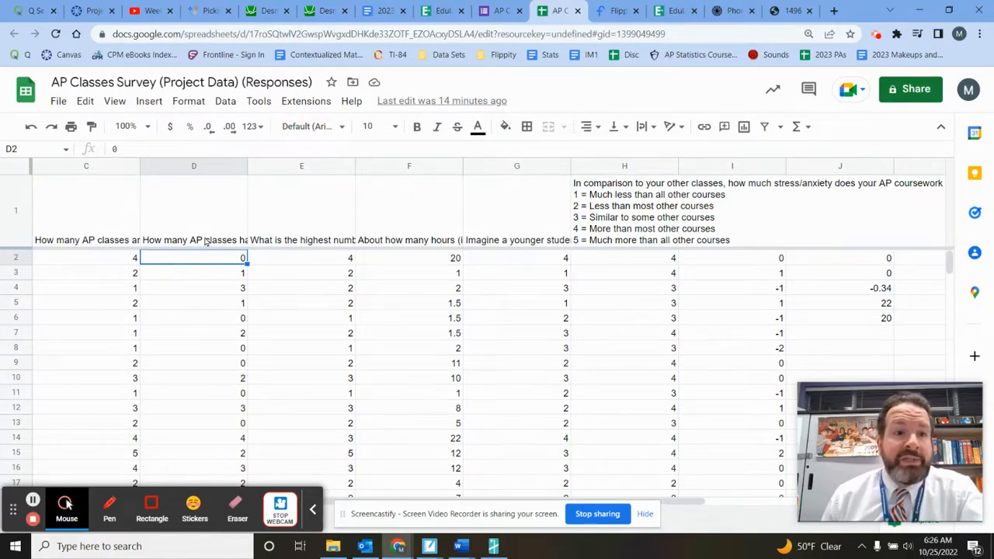
{"action": "left_click", "coordinate": [84, 223]}
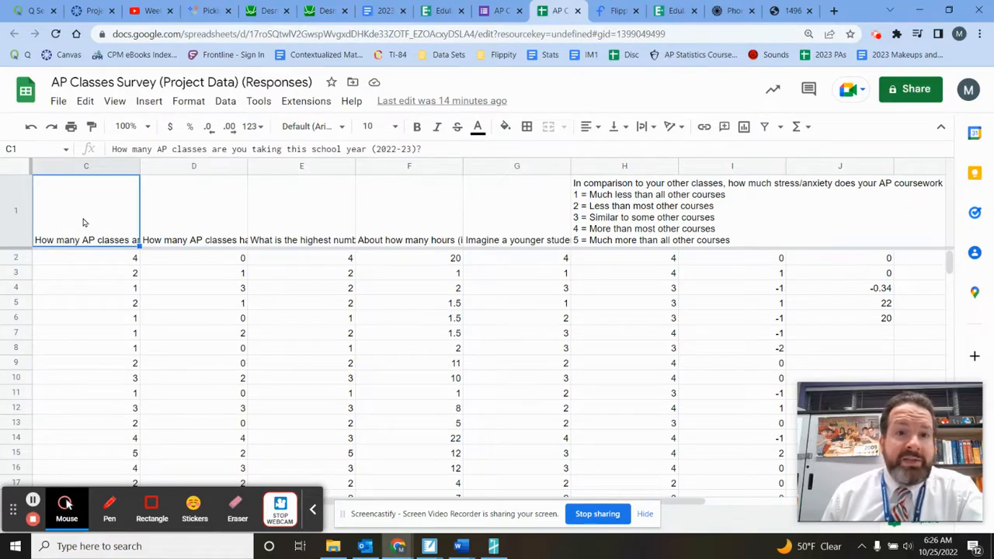
{"action": "left_click", "coordinate": [195, 212]}
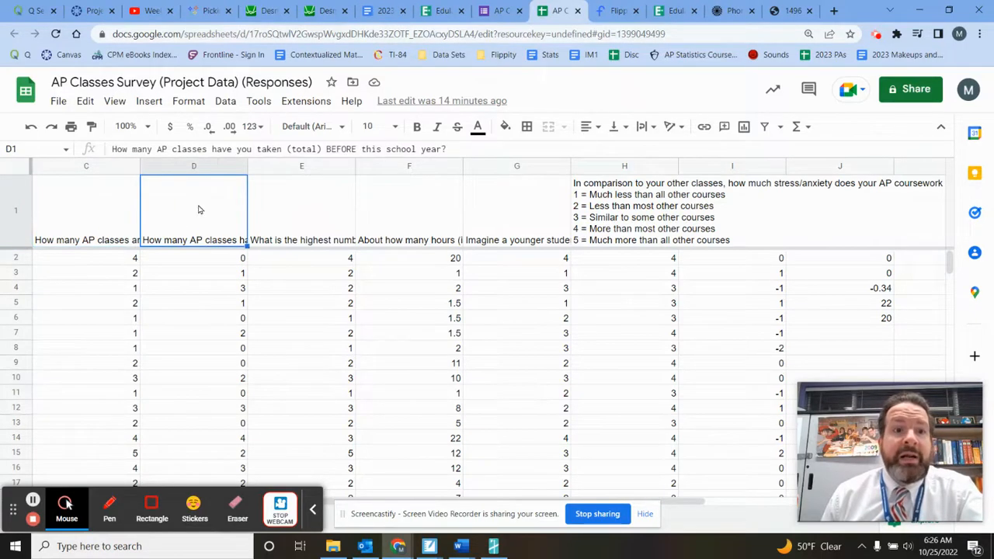
{"action": "left_click", "coordinate": [109, 262]}
{"action": "left_click_drag", "start_coordinate": [108, 261], "coordinate": [229, 358]}
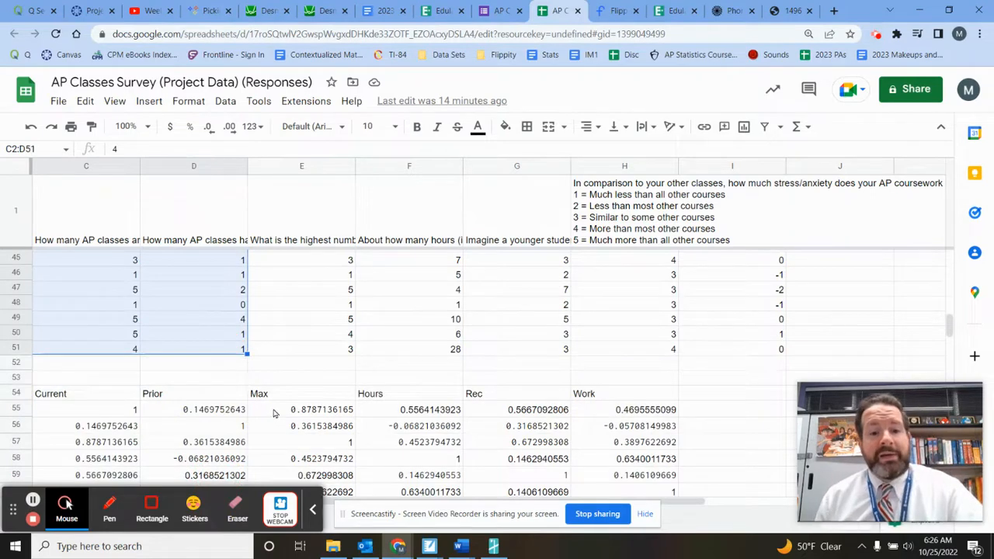
{"action": "key", "text": "ctrl+c"}
Switch to the Desmos graphing calculator and paste the copied survey data into the first expression as a table.
{"action": "left_click", "coordinate": [326, 8]}
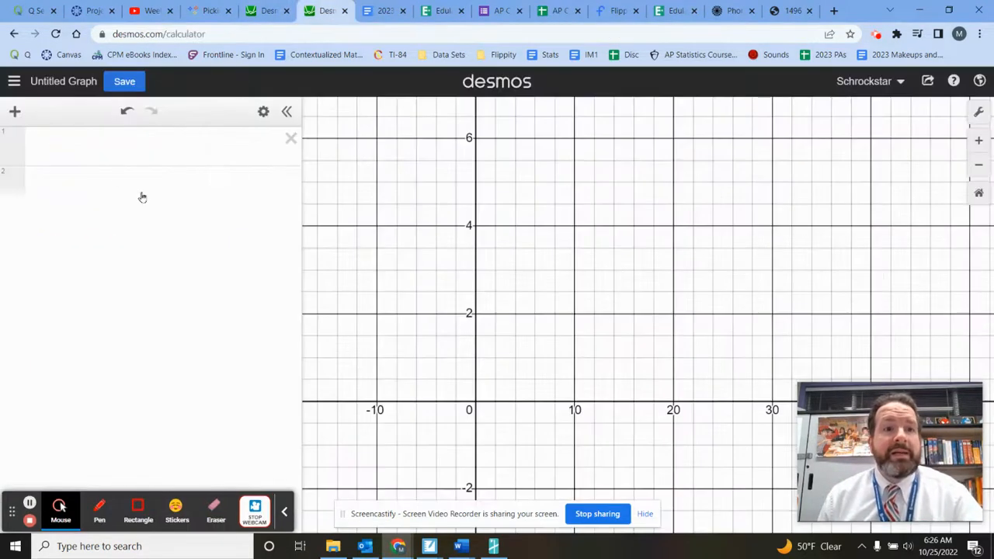
{"action": "left_click", "coordinate": [106, 145]}
{"action": "key", "text": "ctrl+v"}
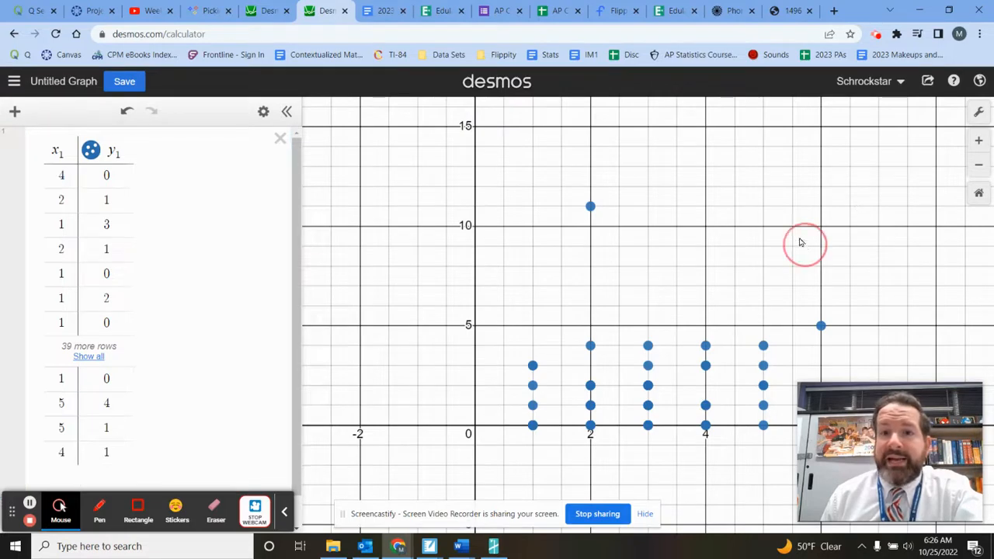
{"action": "left_click_drag", "start_coordinate": [801, 241], "coordinate": [774, 192]}
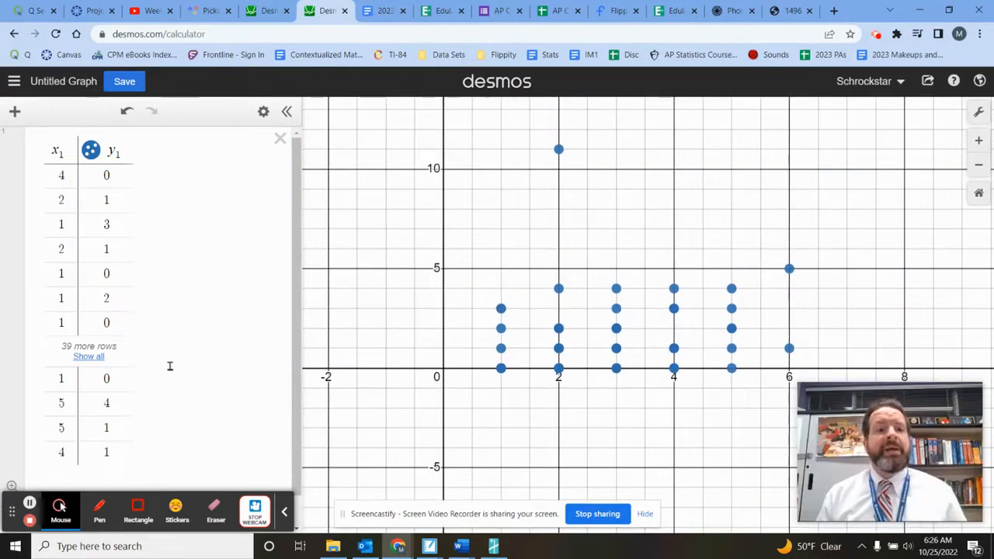
Enter the regression y1 ~ mx1 in a new expression below the data table.
{"action": "scroll", "coordinate": [178, 364], "scroll_direction": "down", "scroll_amount": 1}
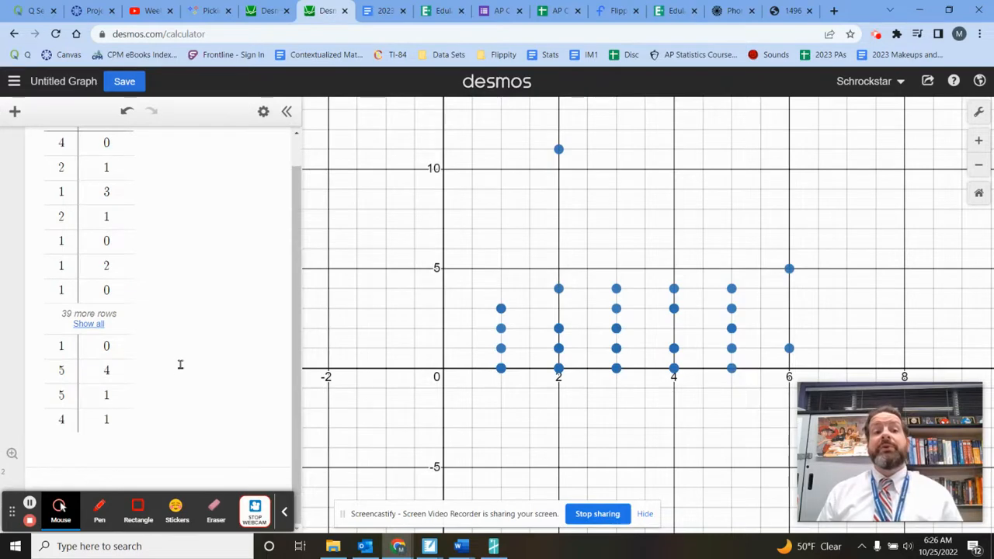
{"action": "left_click", "coordinate": [284, 511]}
{"action": "left_click", "coordinate": [169, 485]}
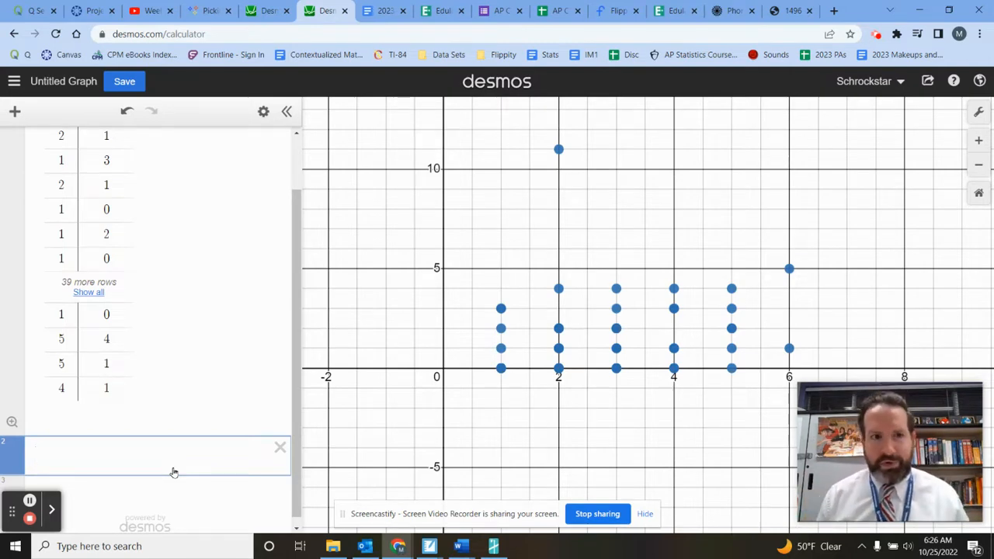
{"action": "left_click_drag", "start_coordinate": [296, 339], "coordinate": [296, 284]}
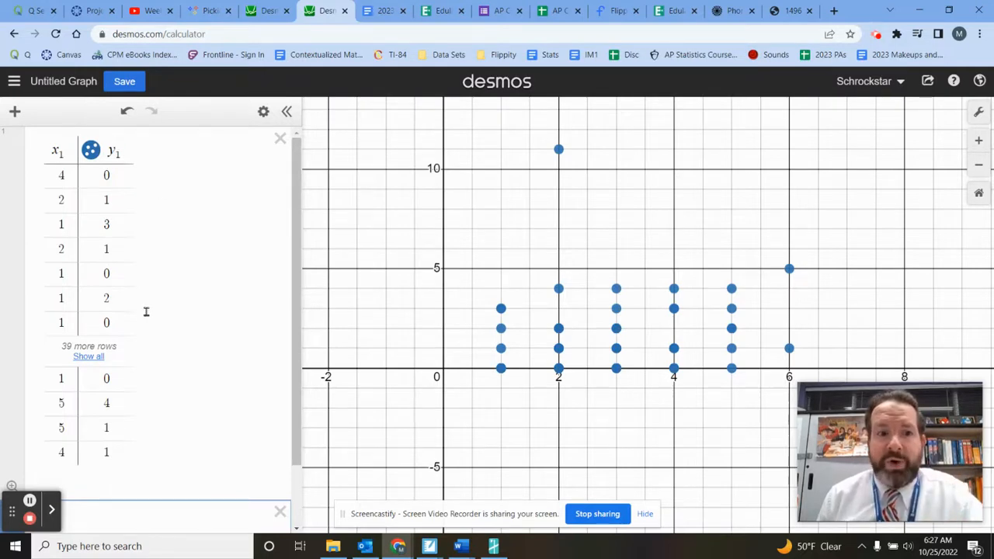
{"action": "scroll", "coordinate": [147, 304], "scroll_direction": "down", "scroll_amount": 1}
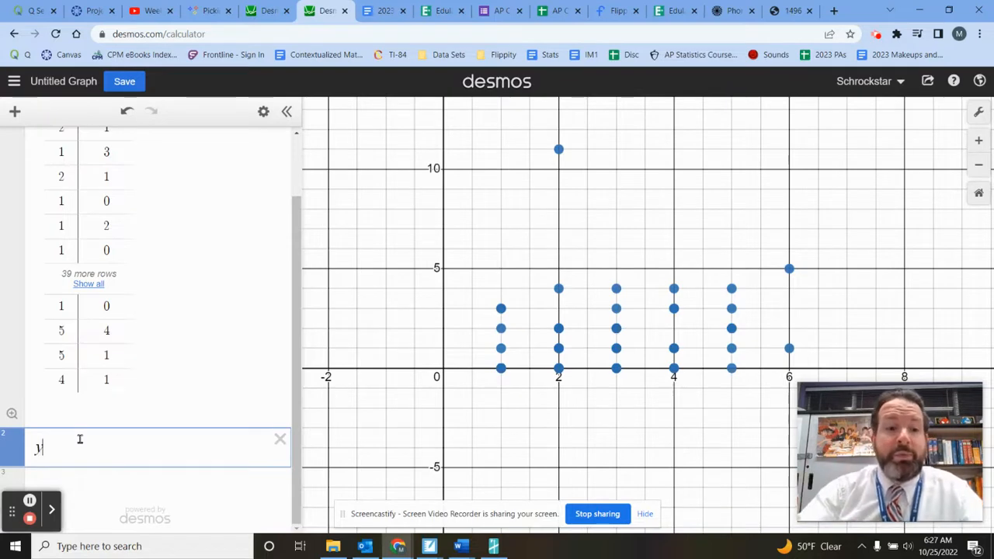
{"action": "type", "text": "1"}
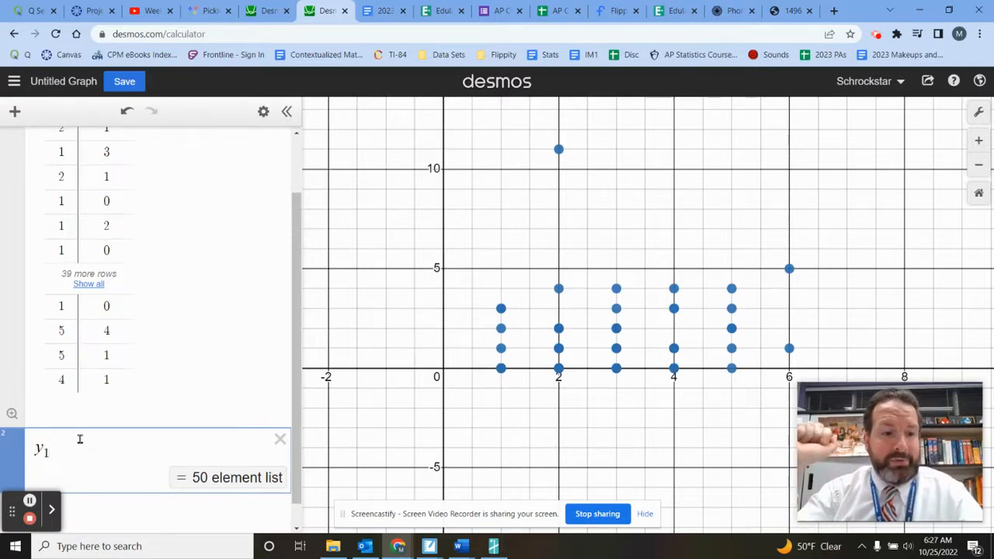
{"action": "type", "text": "~"}
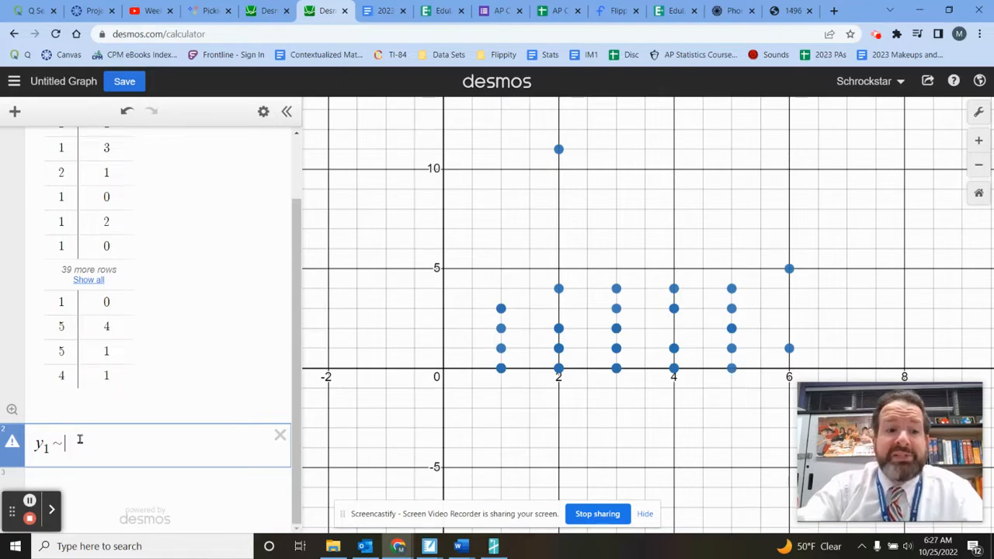
{"action": "type", "text": "m"}
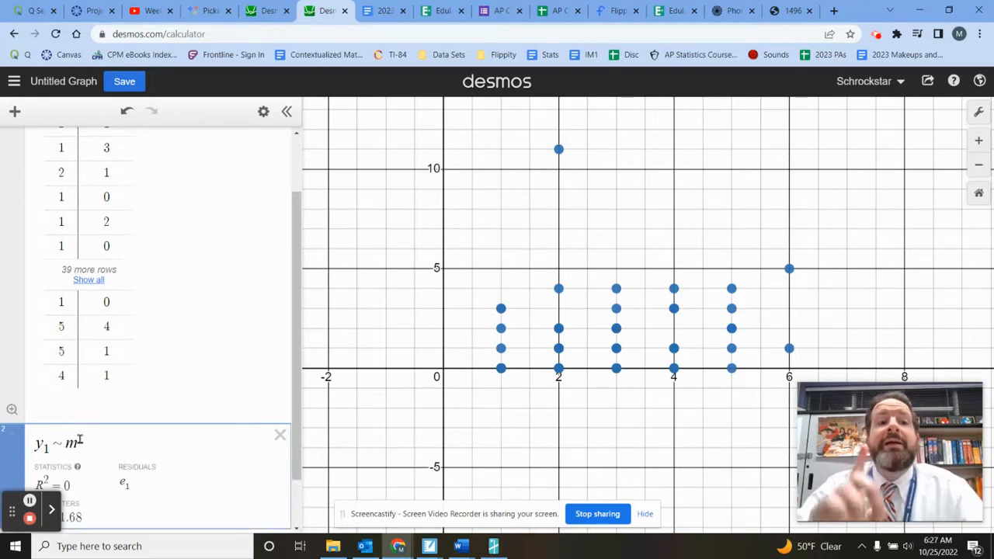
{"action": "type", "text": "x1"}
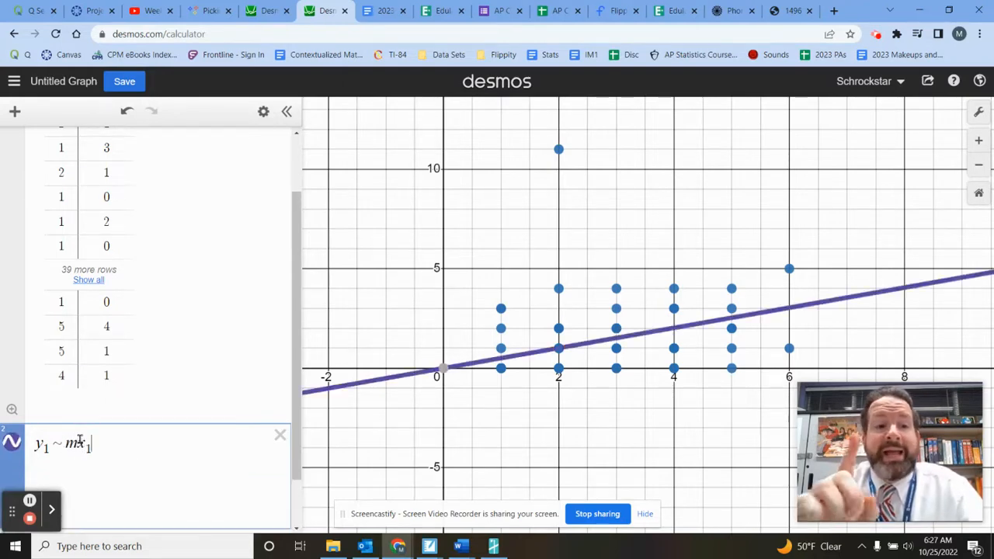
Add + b to the regression expression to complete the linear model y1 ~ mx1 + b.
{"action": "scroll", "coordinate": [202, 349], "scroll_direction": "up", "scroll_amount": 2}
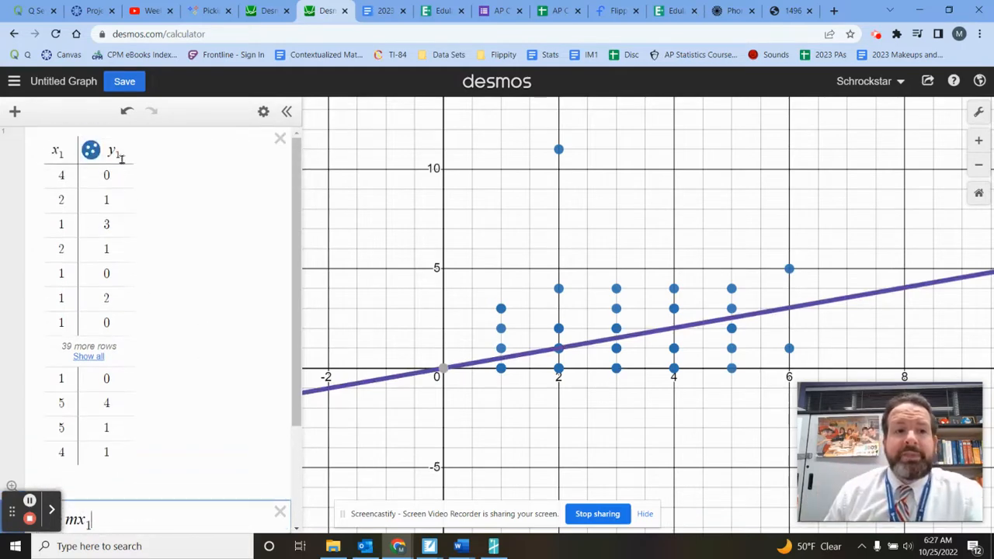
{"action": "scroll", "coordinate": [233, 384], "scroll_direction": "down", "scroll_amount": 3}
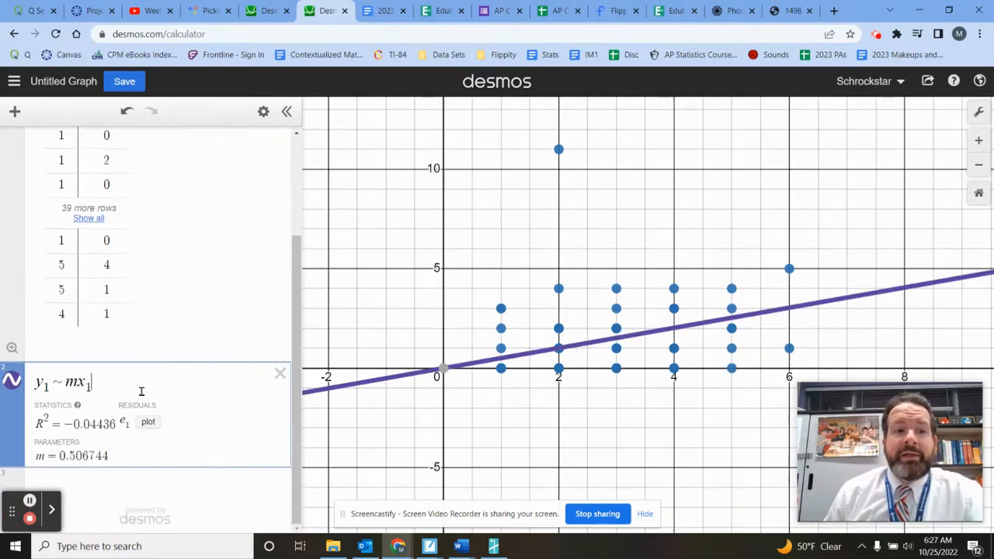
{"action": "left_click", "coordinate": [137, 376]}
{"action": "type", "text": "+b"}
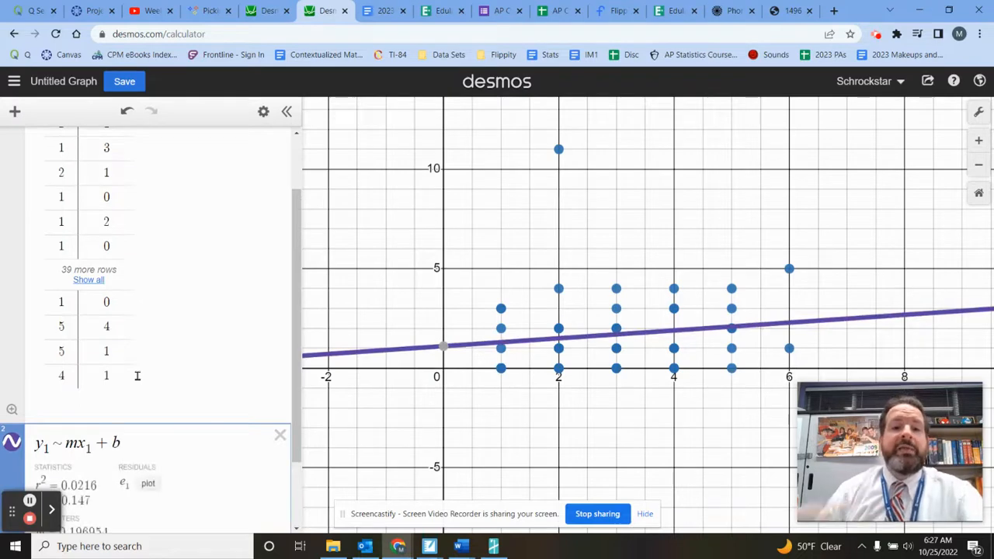
{"action": "scroll", "coordinate": [140, 381], "scroll_direction": "down", "scroll_amount": 2}
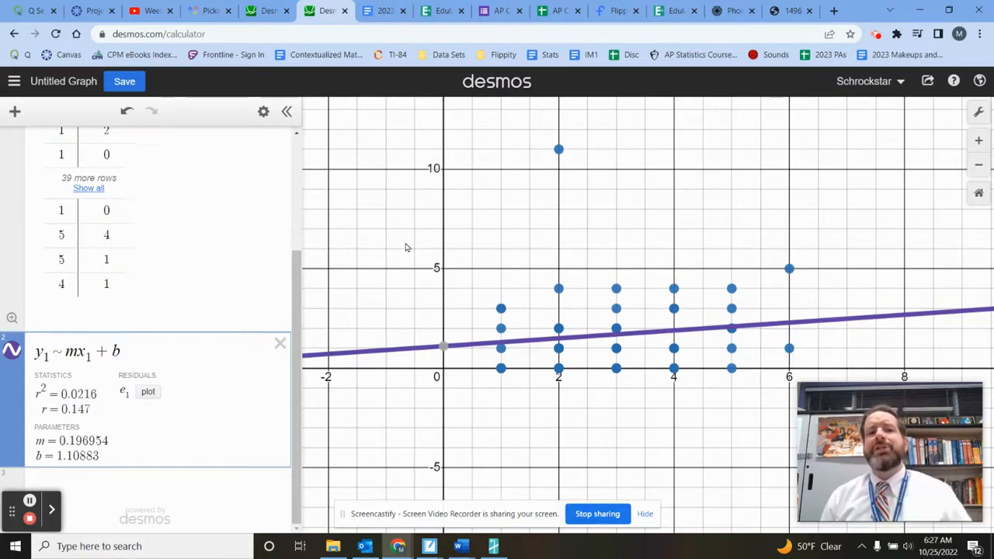
Toggle the regression line's visibility off and on, and change the line's colour to red.
{"action": "left_click", "coordinate": [13, 351]}
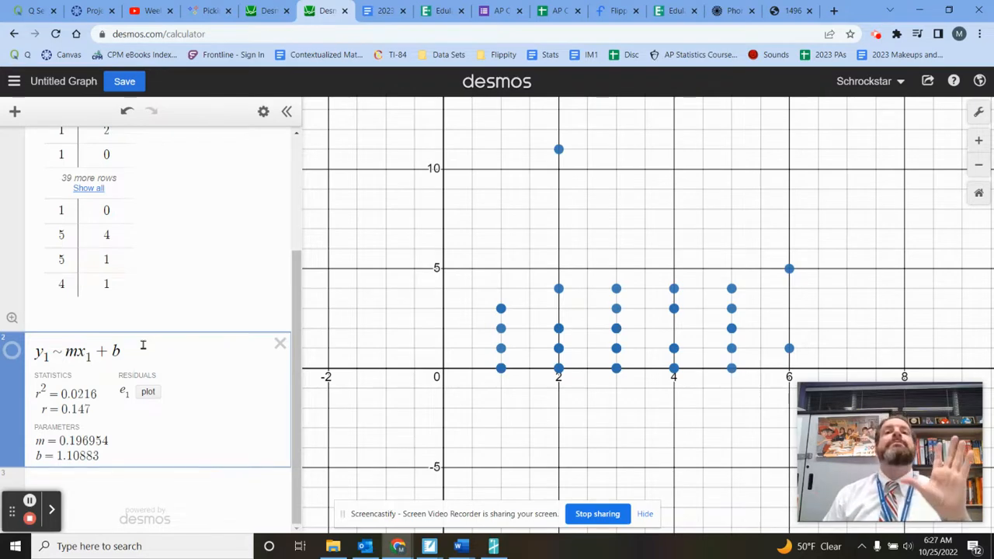
{"action": "left_click", "coordinate": [13, 351]}
{"action": "left_click", "coordinate": [12, 351]}
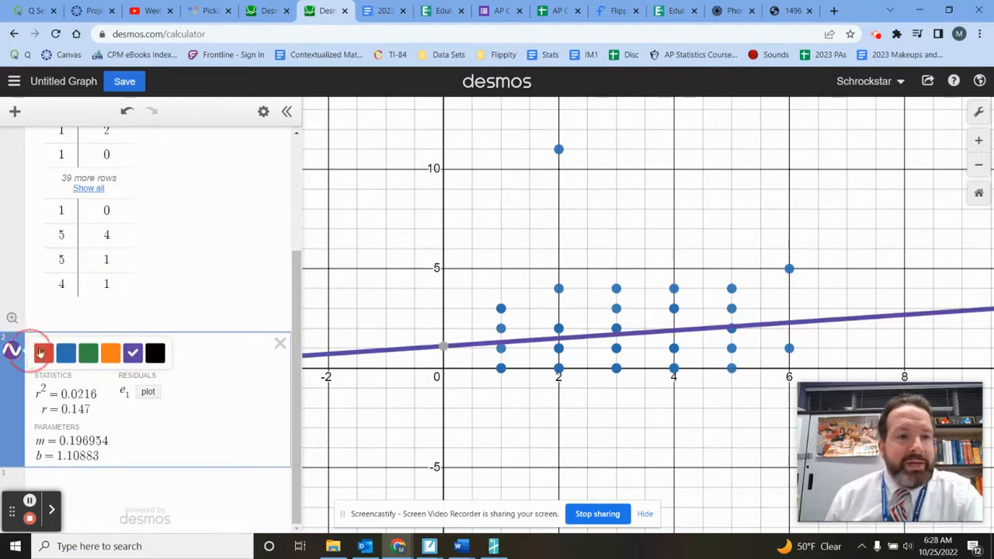
{"action": "left_click", "coordinate": [42, 353]}
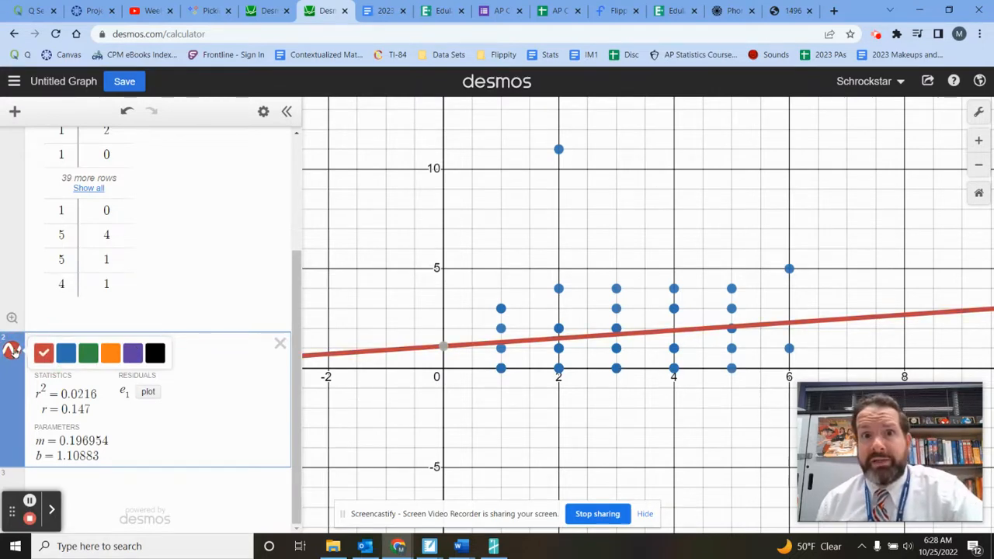
{"action": "left_click", "coordinate": [216, 424]}
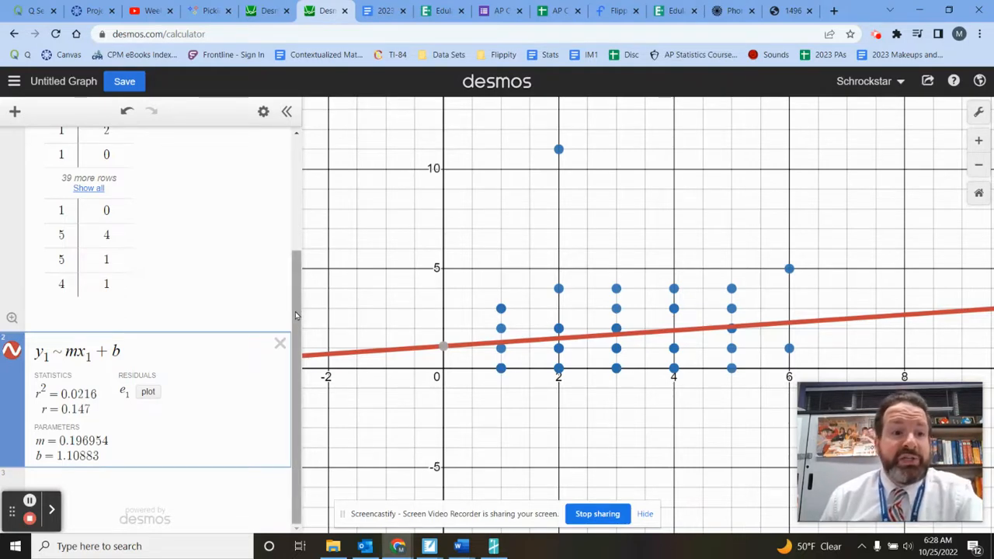
Plot the regression's residuals and isolate them by hiding the original y1 data points and the regression line.
{"action": "left_click", "coordinate": [147, 392]}
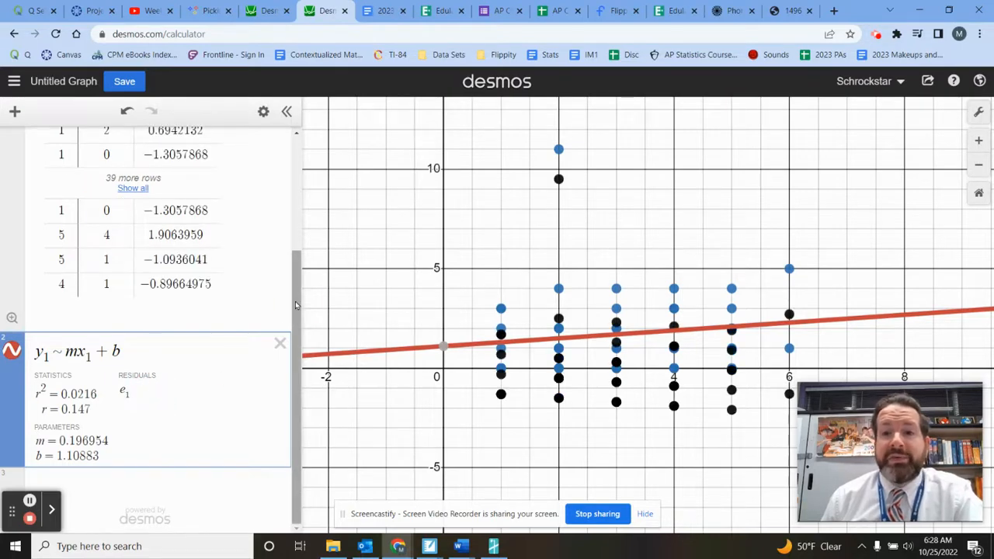
{"action": "left_click_drag", "start_coordinate": [295, 305], "coordinate": [293, 204]}
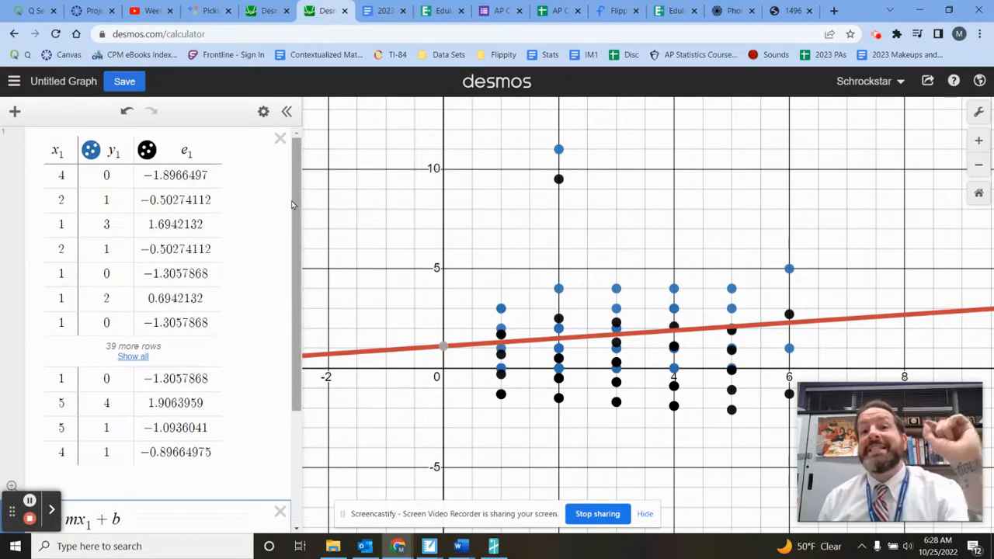
{"action": "left_click", "coordinate": [90, 151]}
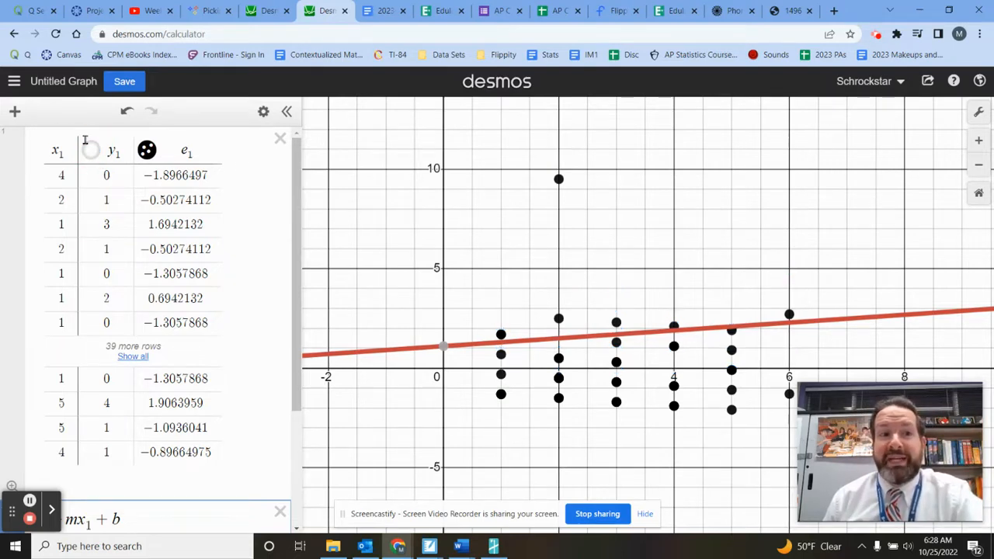
{"action": "left_click_drag", "start_coordinate": [294, 152], "coordinate": [304, 314]}
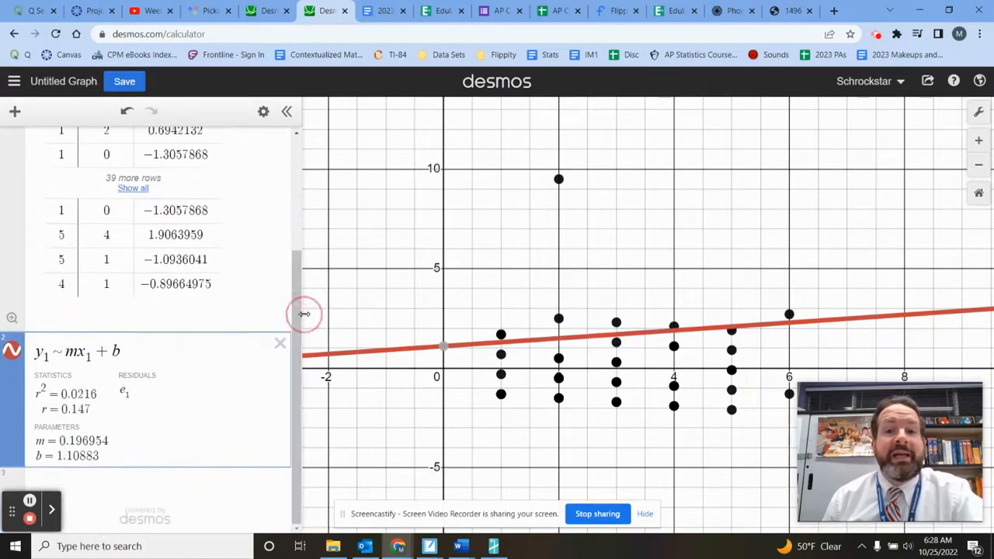
{"action": "left_click", "coordinate": [13, 351]}
{"action": "left_click_drag", "start_coordinate": [554, 262], "coordinate": [540, 228]}
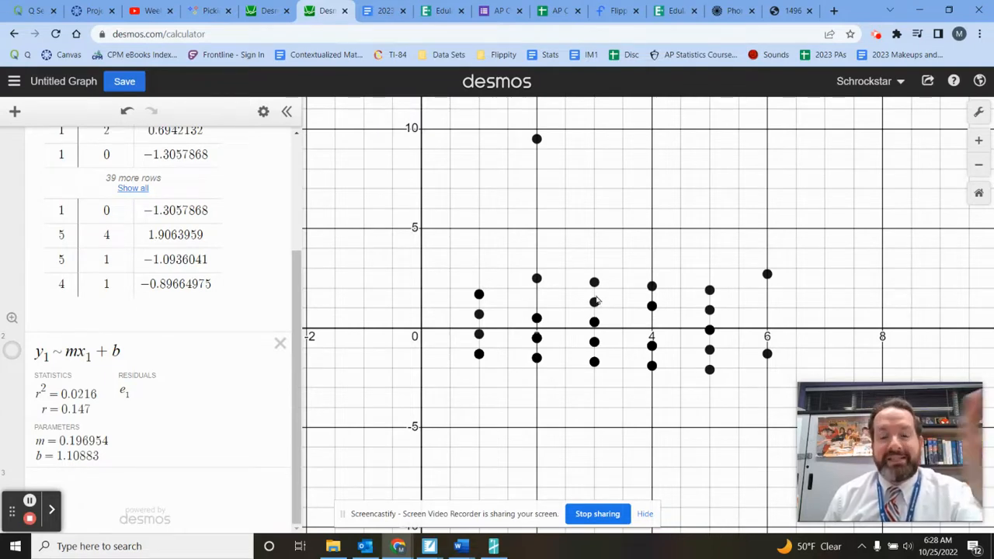
Show the regression line on the graph again.
{"action": "left_click", "coordinate": [12, 351]}
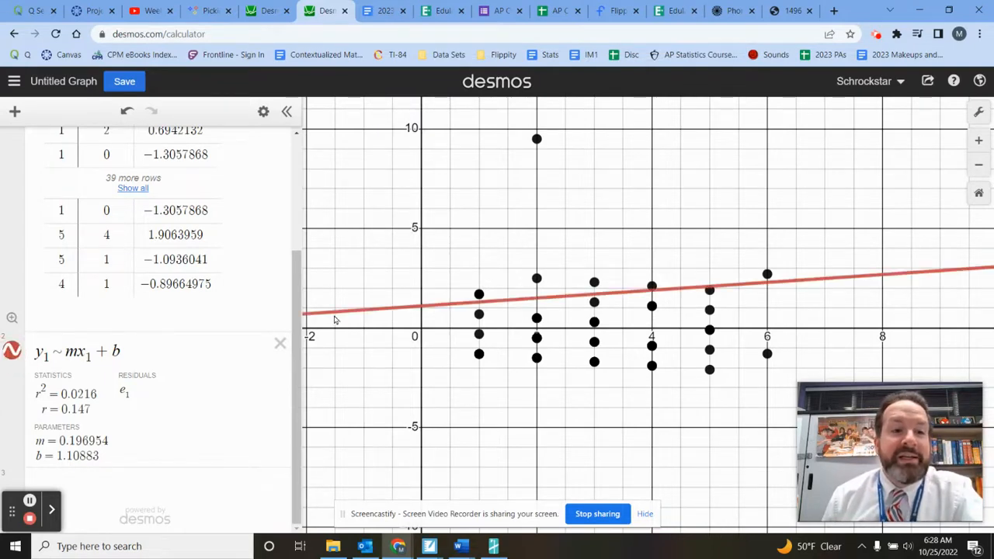
{"action": "scroll", "coordinate": [299, 317], "scroll_direction": "up", "scroll_amount": 3}
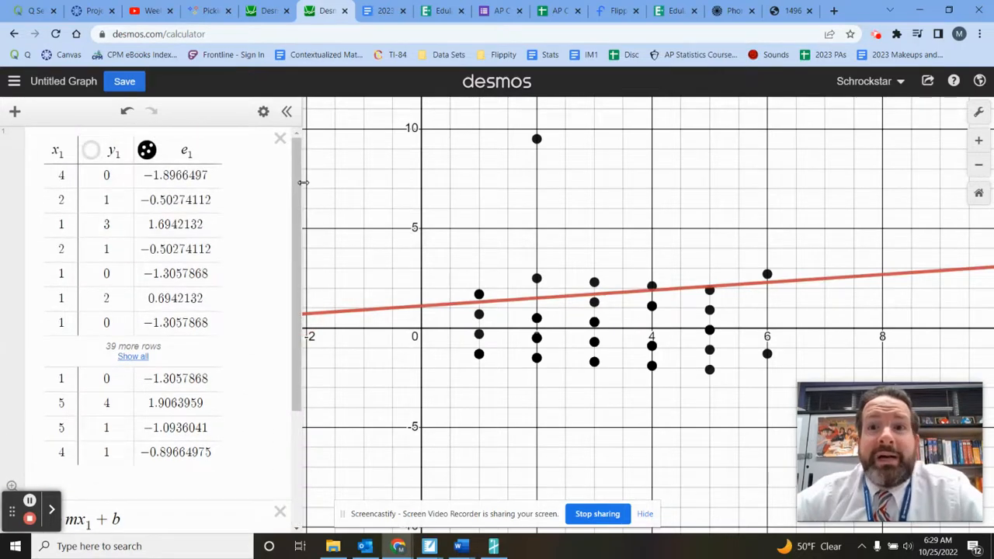
{"action": "scroll", "coordinate": [101, 198], "scroll_direction": "down", "scroll_amount": 2}
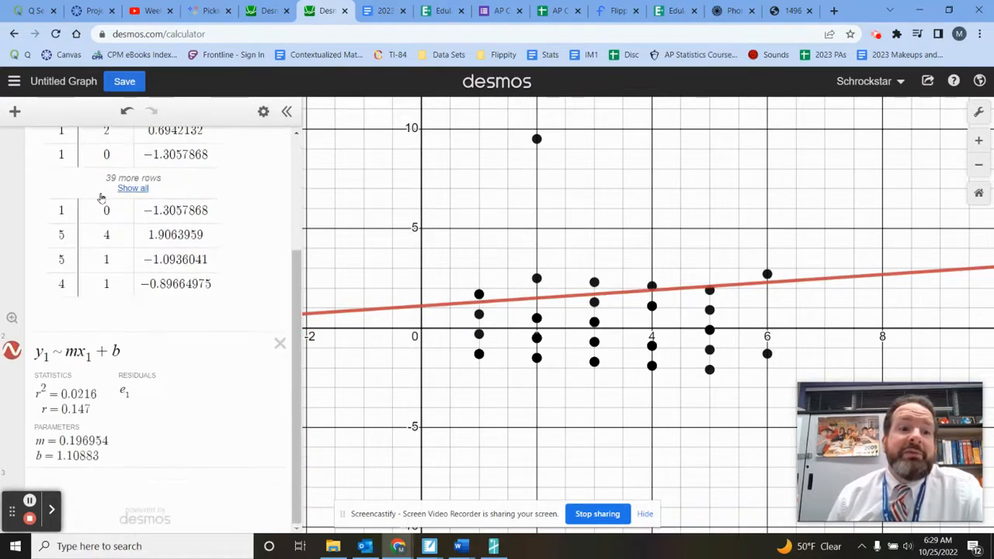